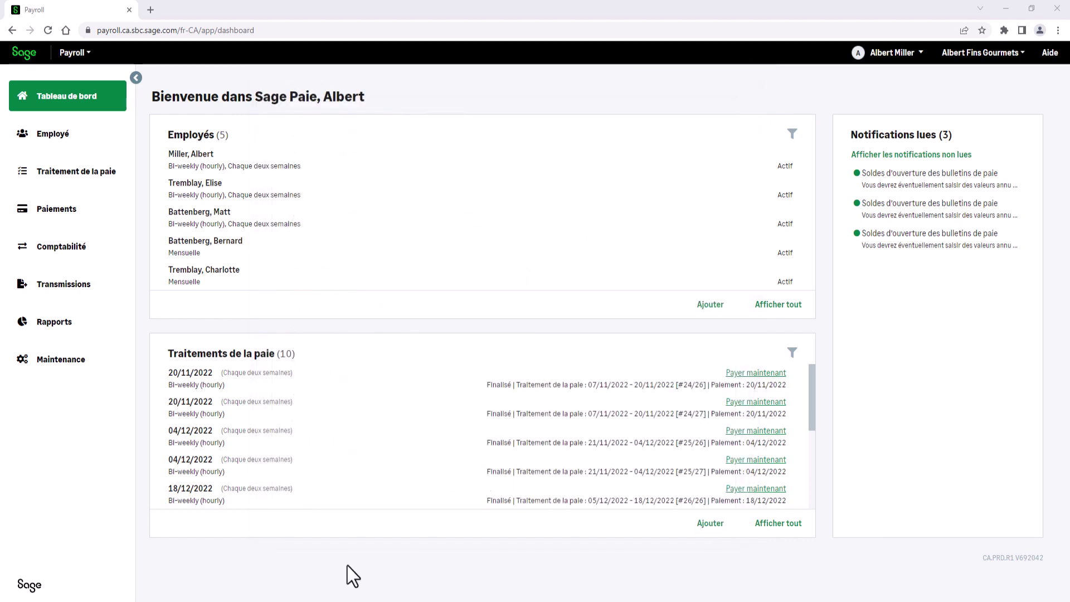
Open the Bi-weekly (hourly) pay group from the pay group maintenance list for editing
left_click(103, 369)
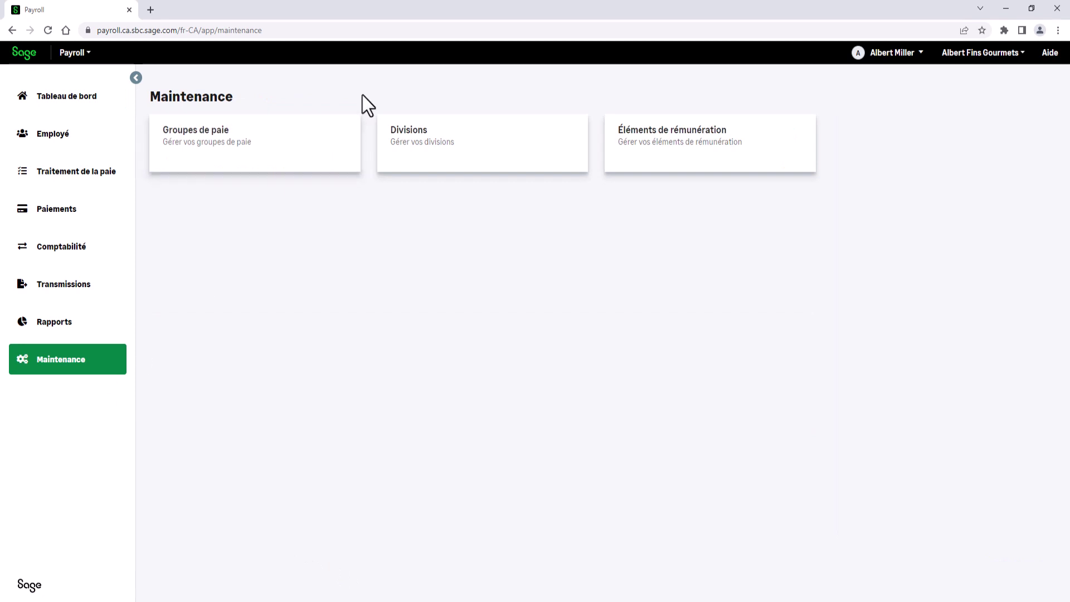
left_click(336, 129)
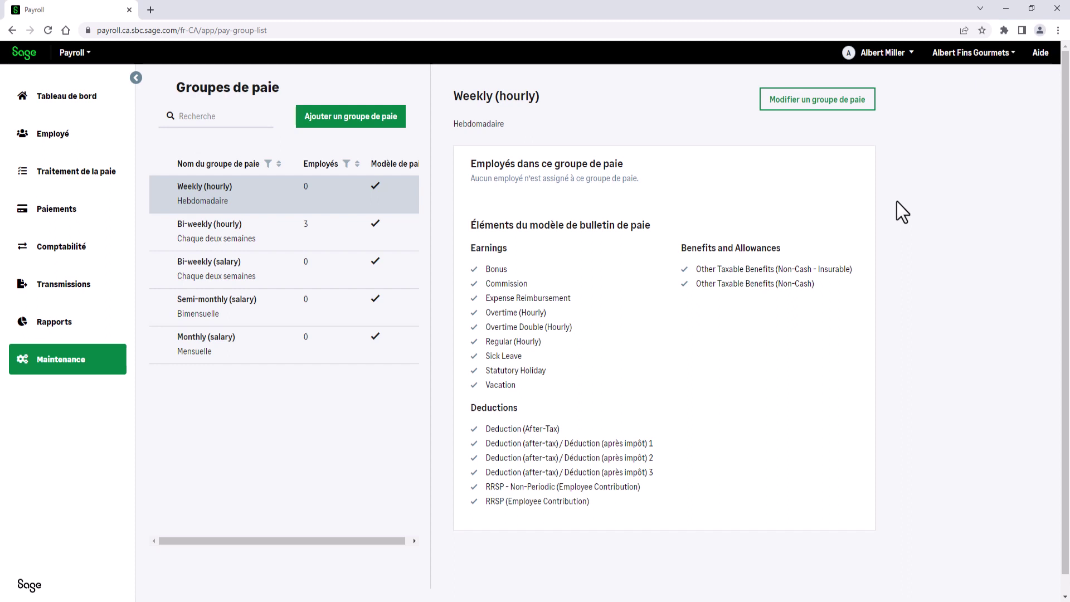
left_click(394, 244)
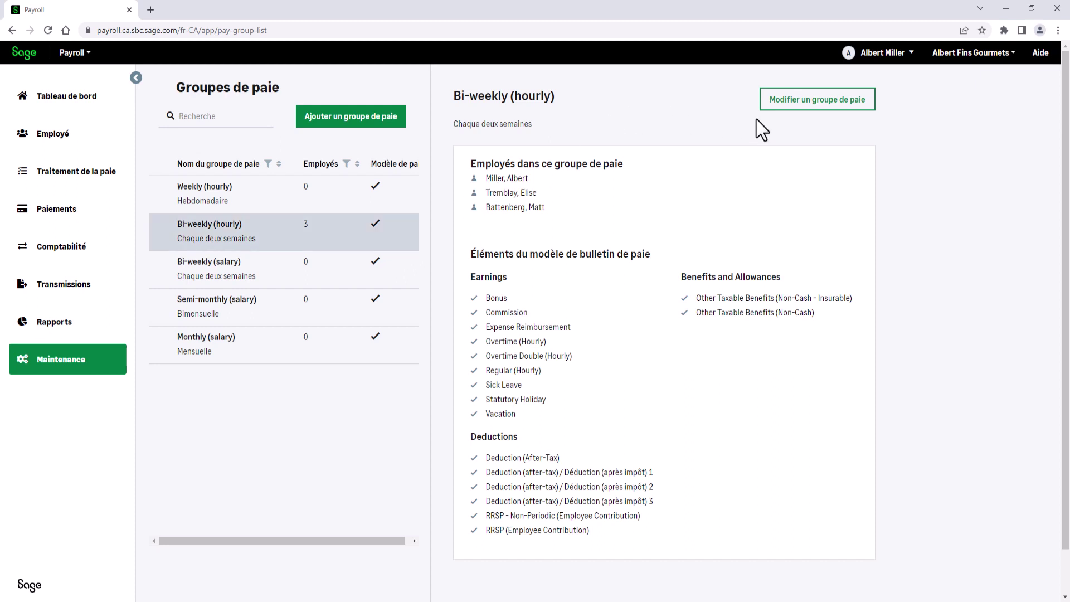
left_click(782, 113)
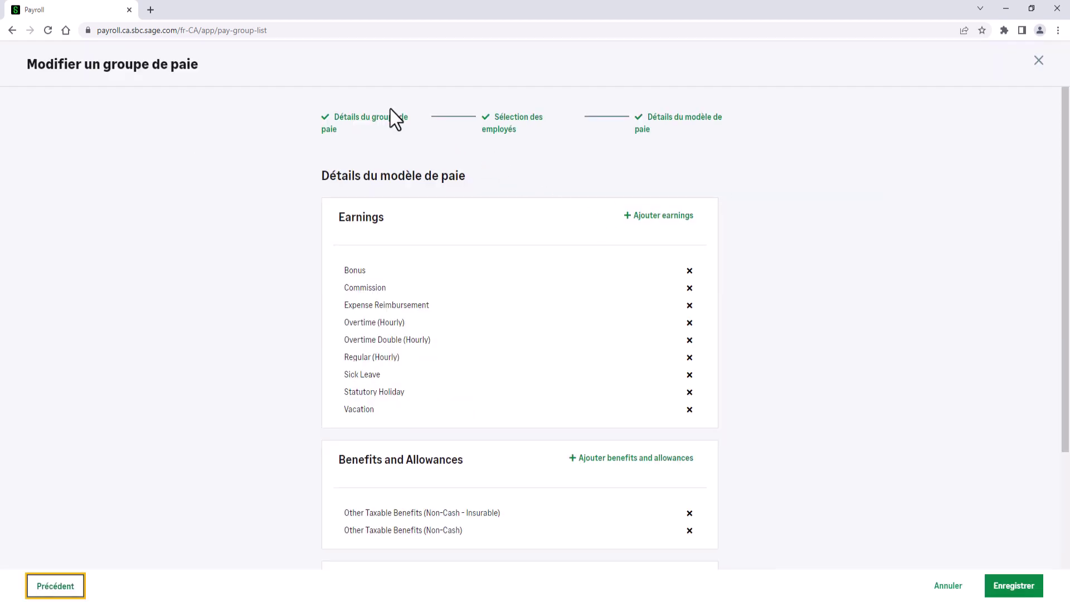
Review the available frequency options in the group details of the Bi-weekly (hourly) pay group
left_click(394, 125)
left_click(518, 228)
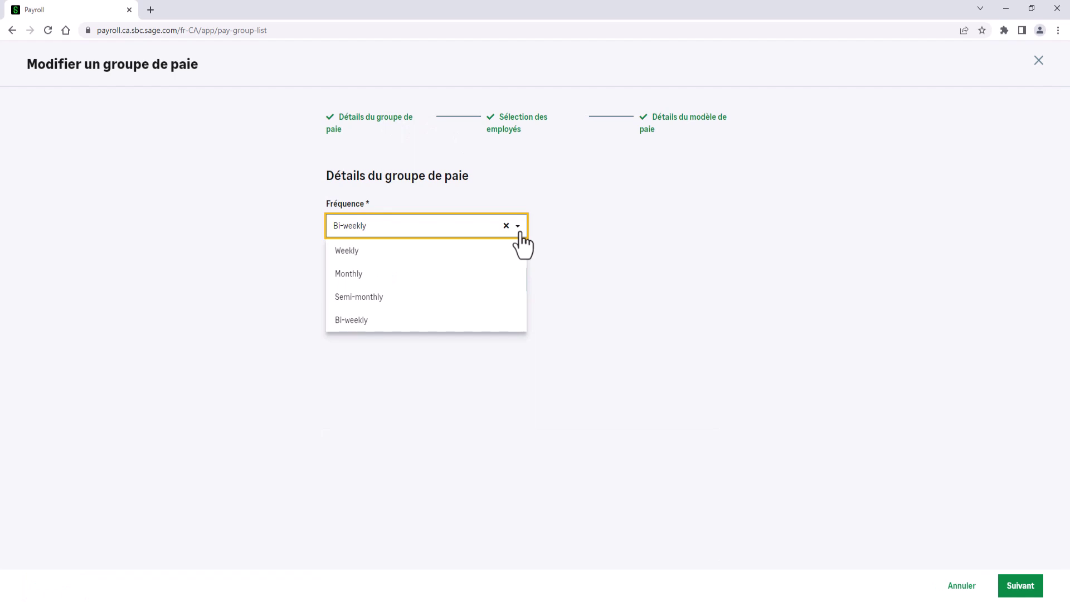
left_click(521, 234)
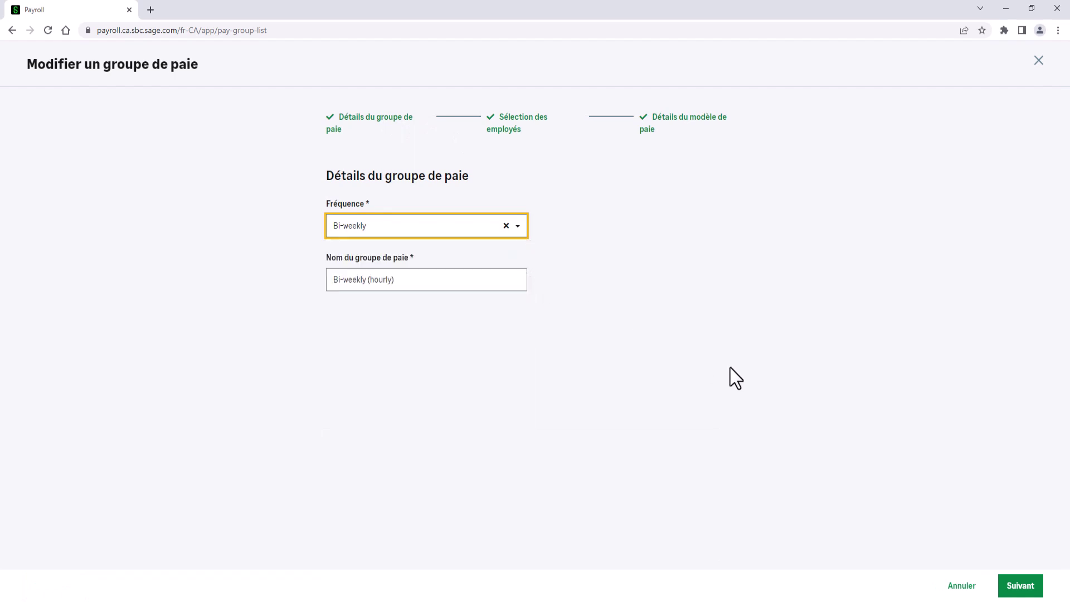
Remove the only removable employee from the Bi-weekly (hourly) pay group and continue to the pay template details
left_click(1006, 592)
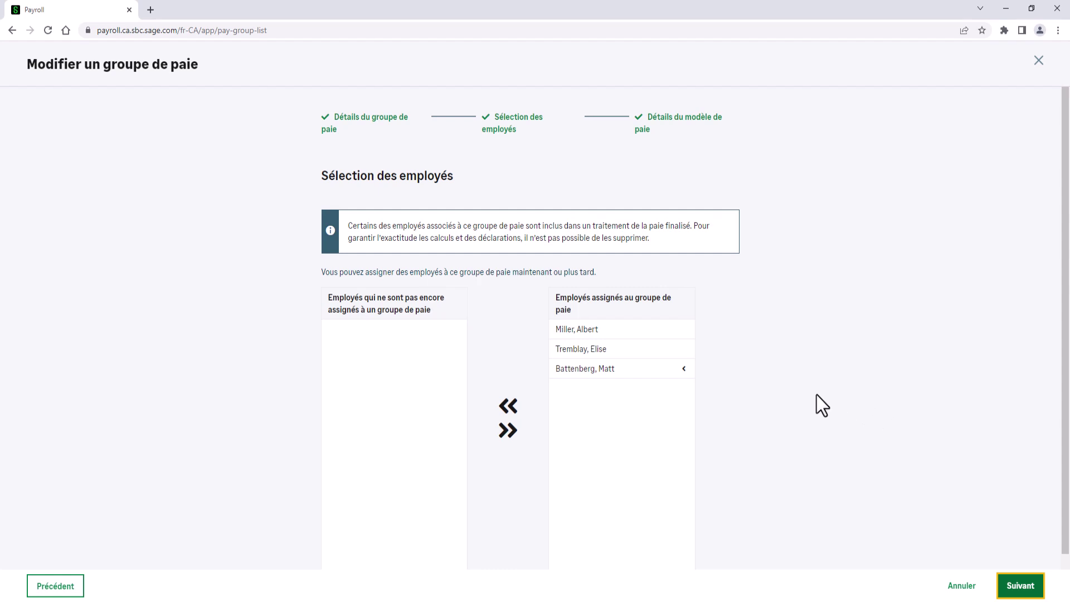
left_click(684, 369)
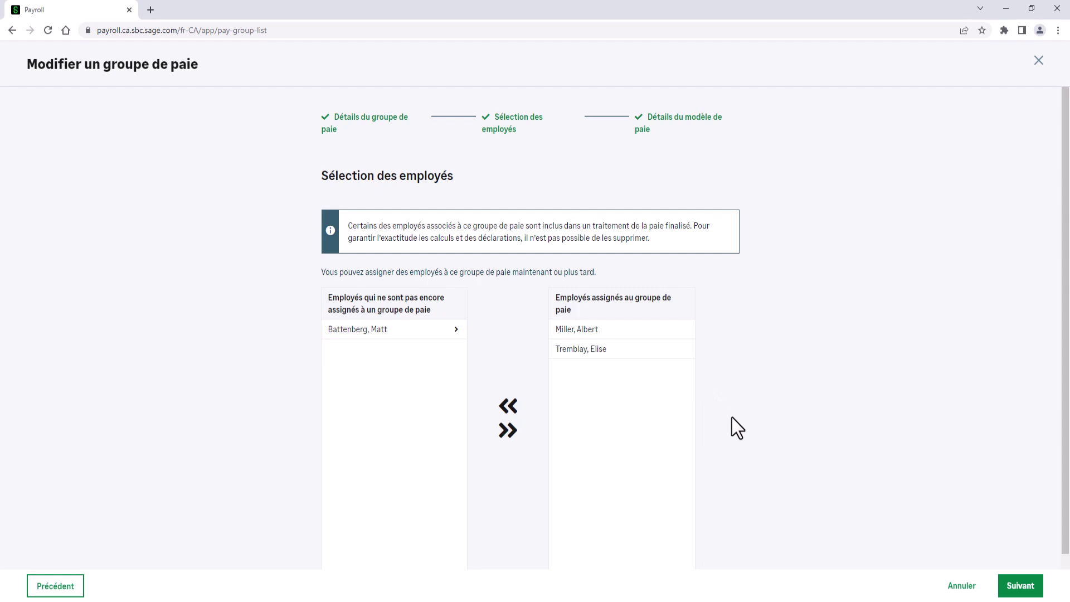
left_click(1016, 587)
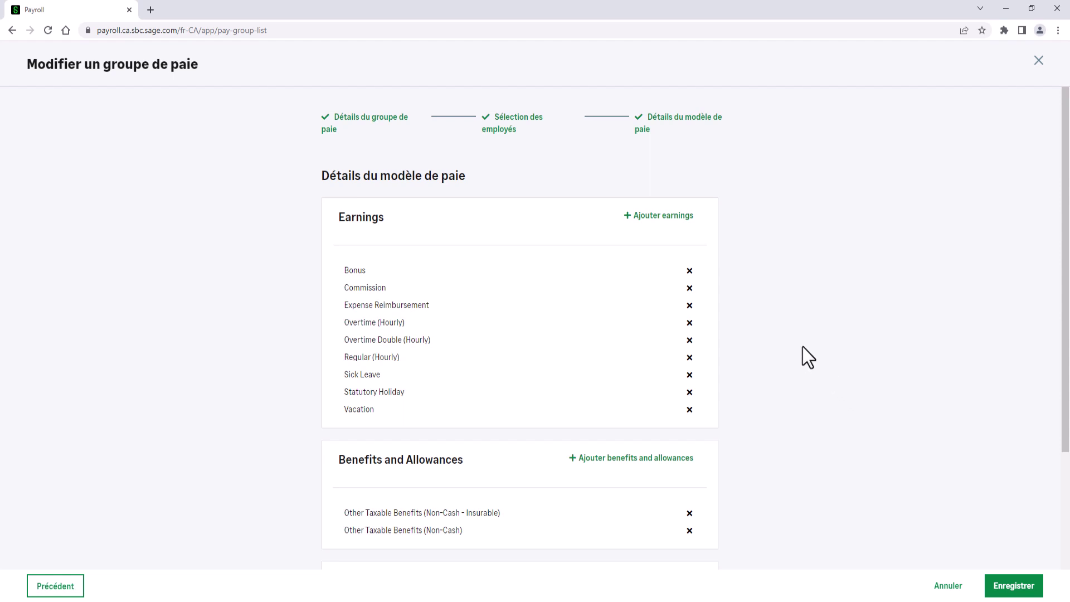
left_click(685, 219)
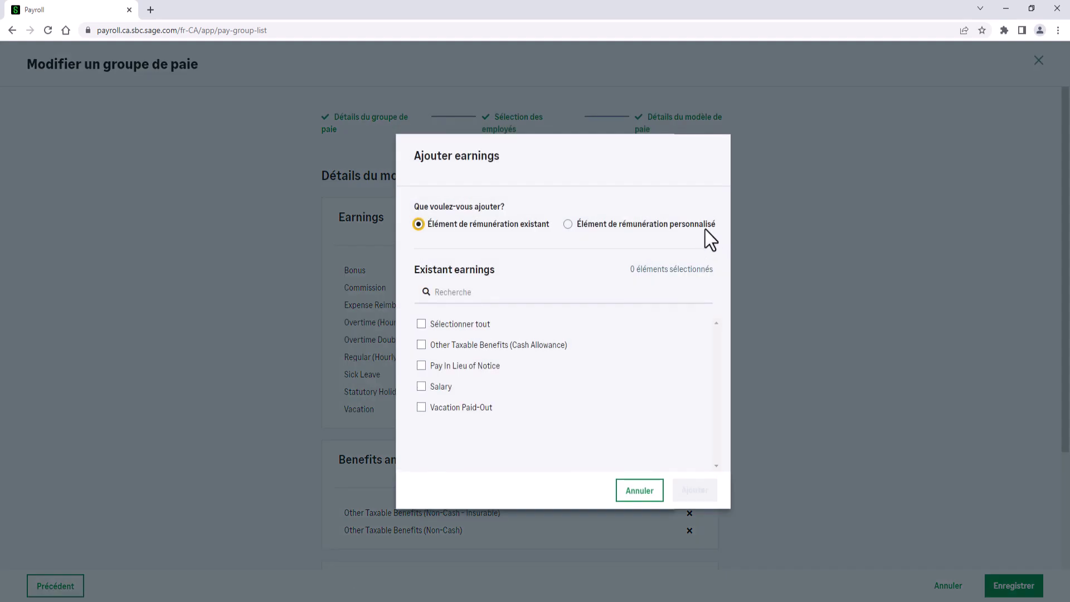
left_click(704, 228)
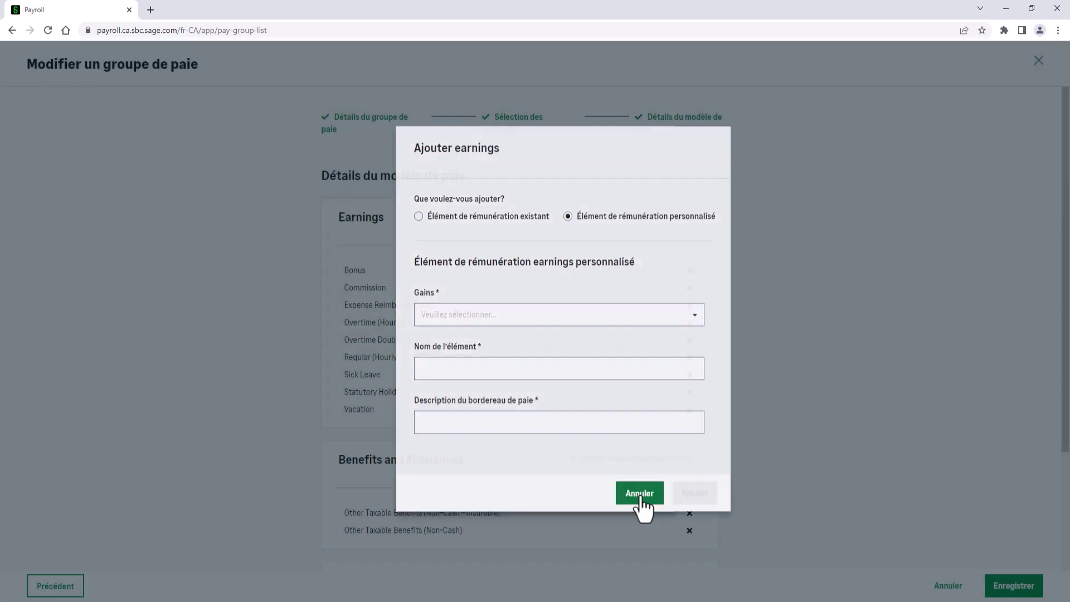
left_click(639, 498)
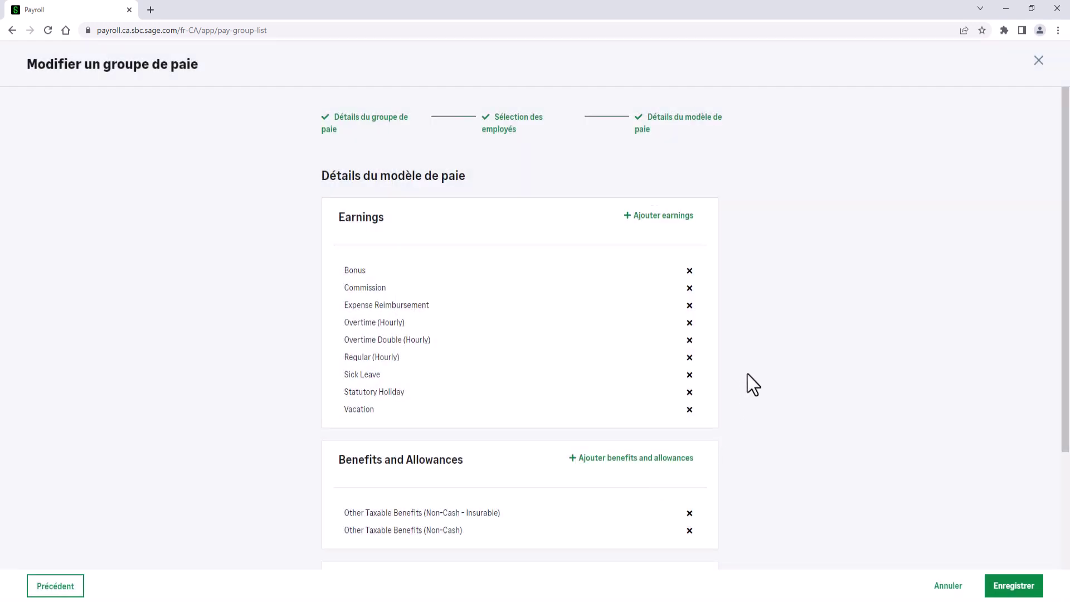
Remove Commission from the earnings of the pay template and save the Bi-weekly (hourly) pay group
left_click(690, 288)
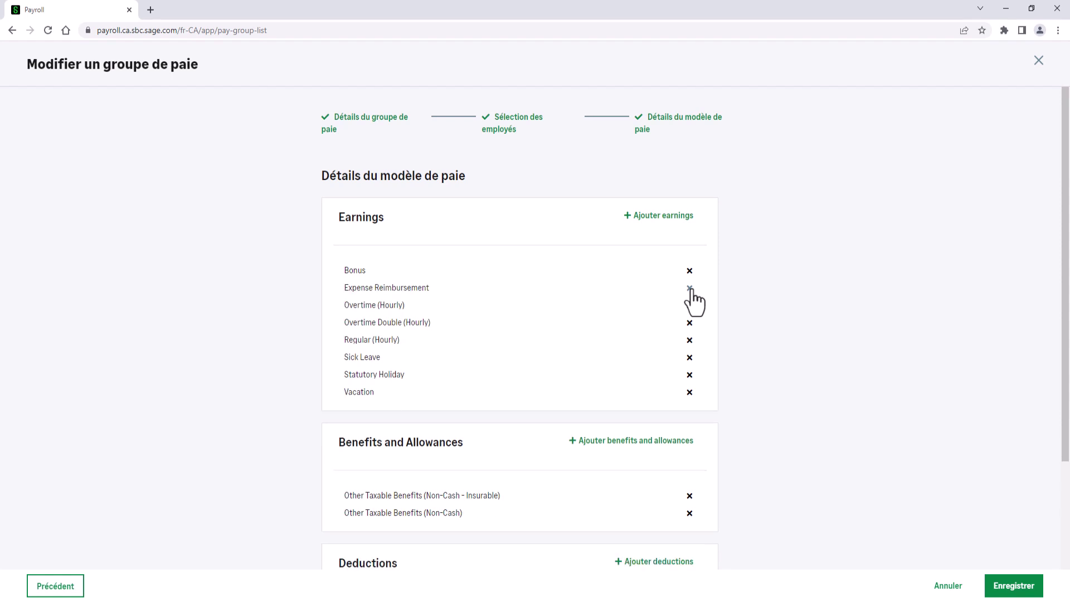
left_click(1007, 593)
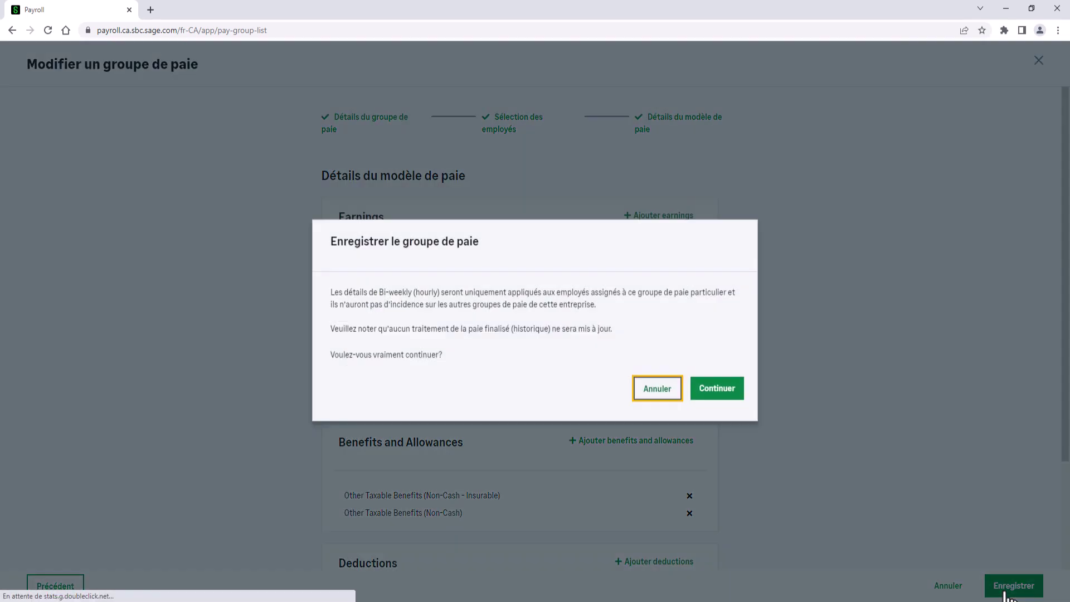
left_click(741, 401)
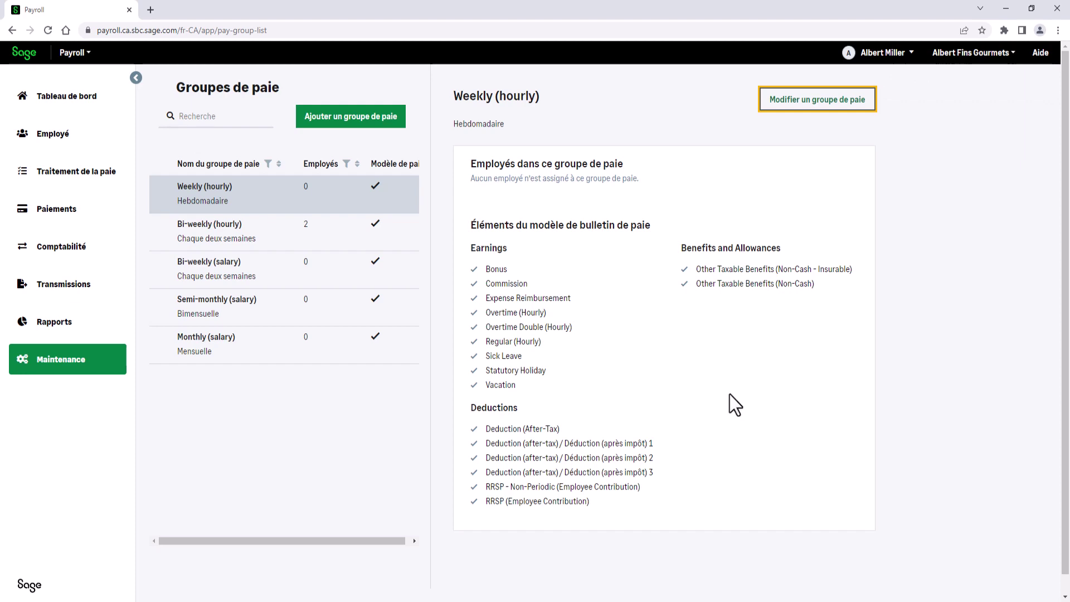
Start a new pay group with Monthly frequency and name it Administrateurs
left_click(373, 129)
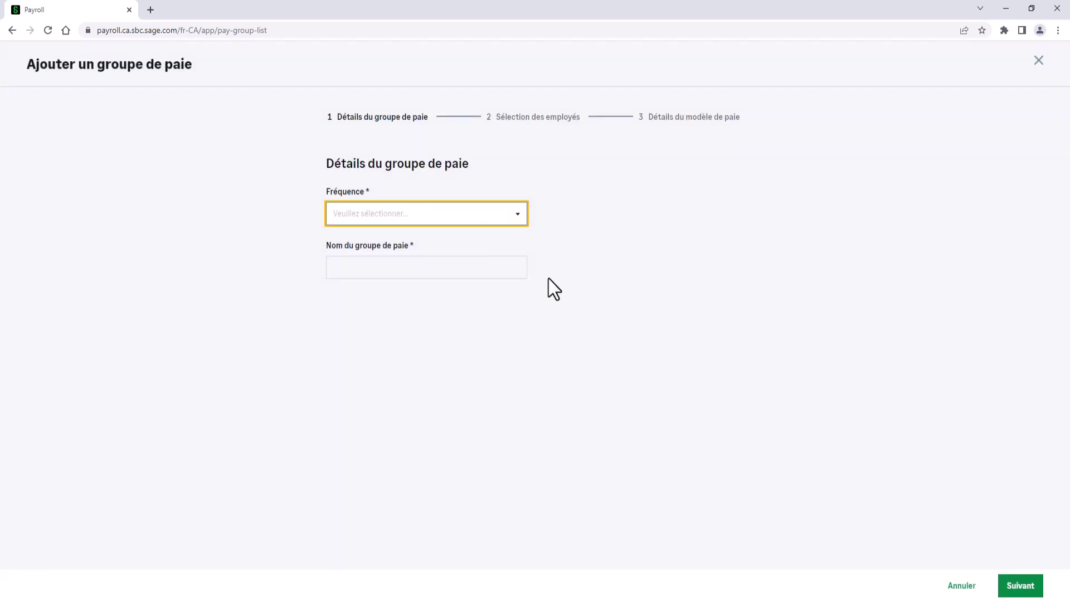
left_click(518, 216)
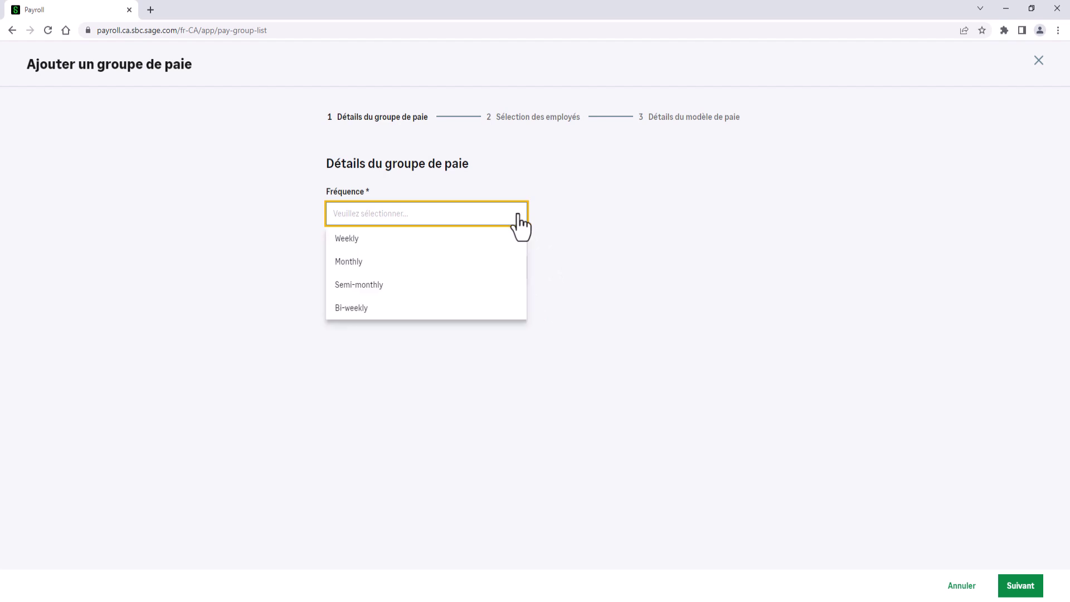
left_click(504, 262)
left_click(504, 272)
type("Admin")
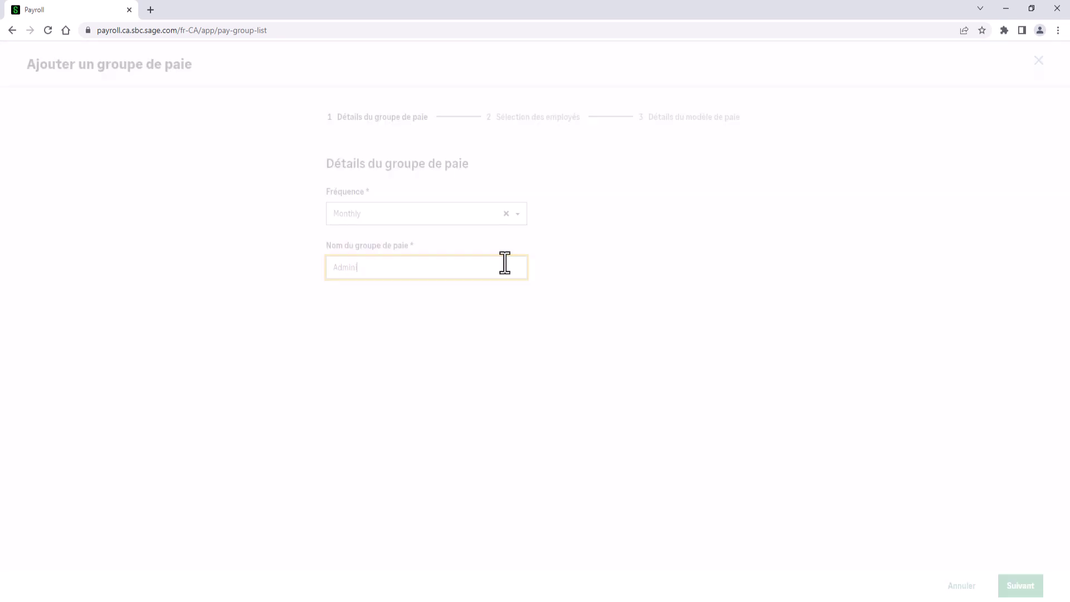
type("istrateurs")
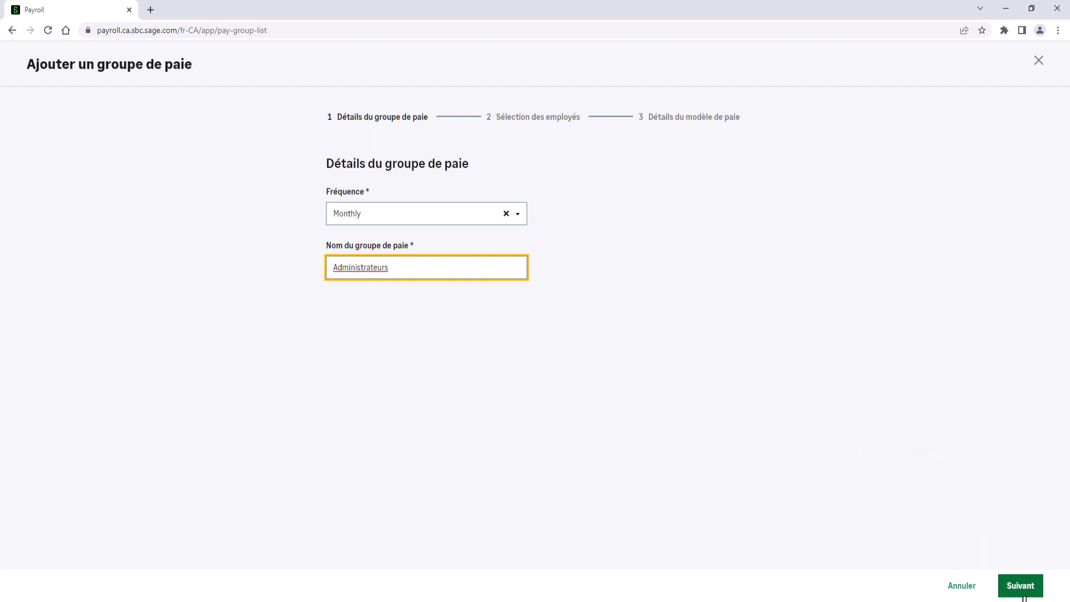
Assign all the employees without a pay group to the new Administrateurs pay group
left_click(1023, 586)
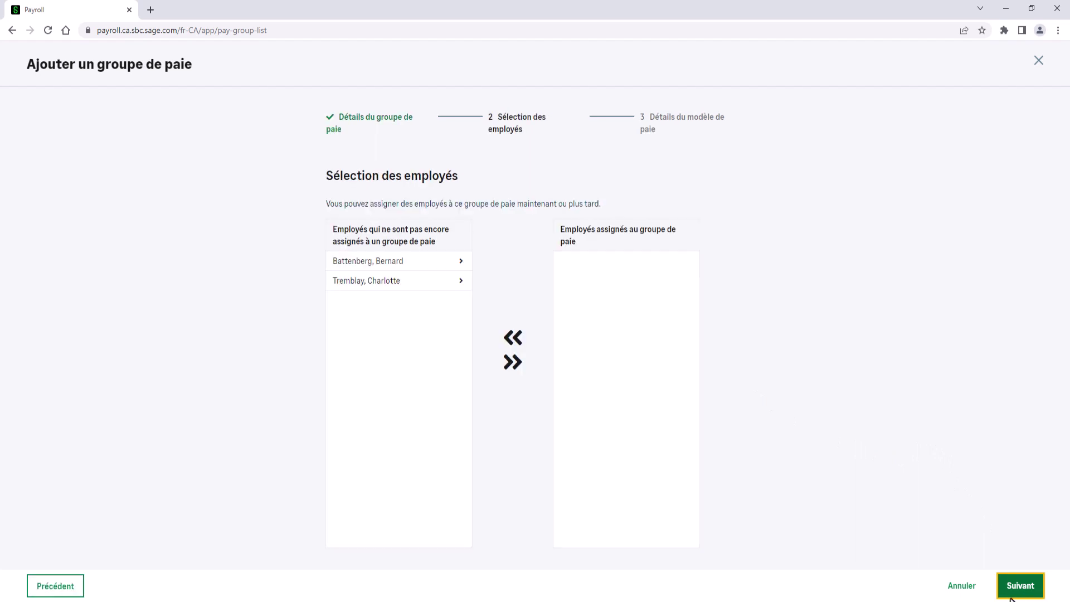
left_click(514, 363)
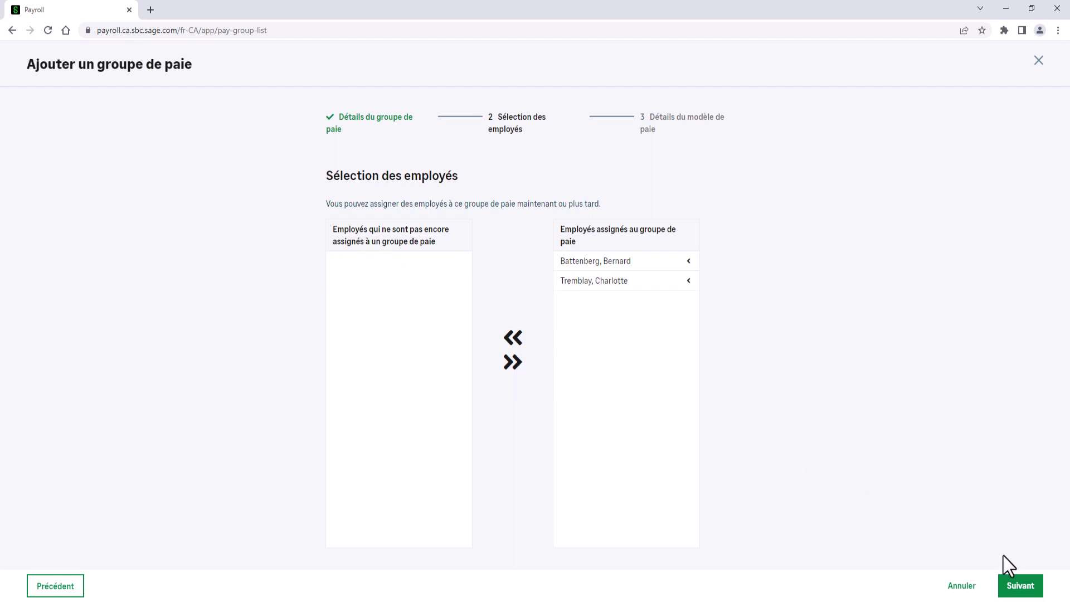
left_click(1021, 592)
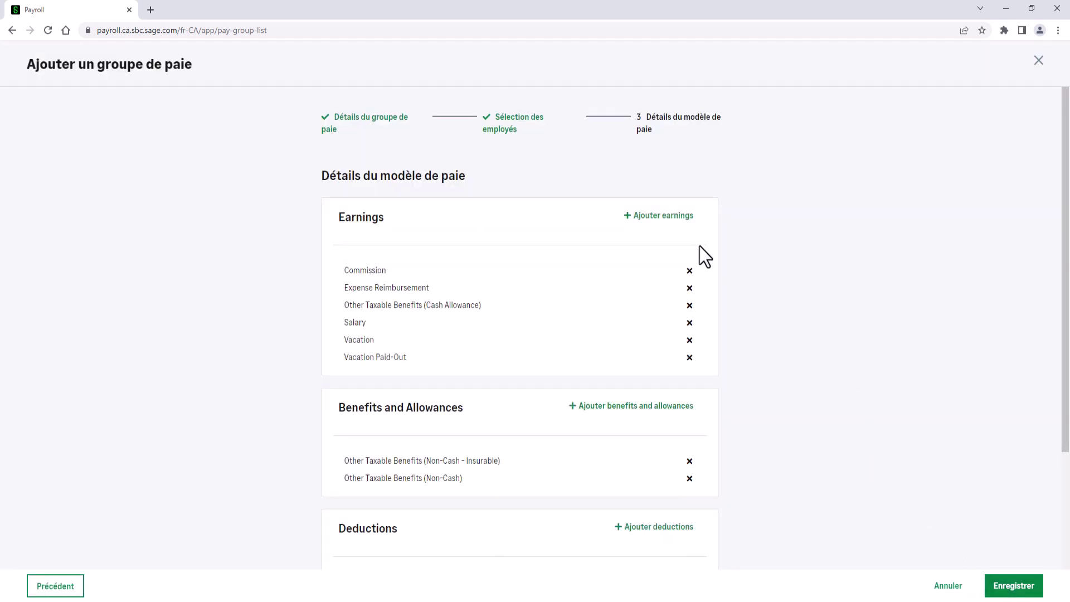
Add the existing Bonus item to the earnings of the Administrateurs pay template
left_click(677, 228)
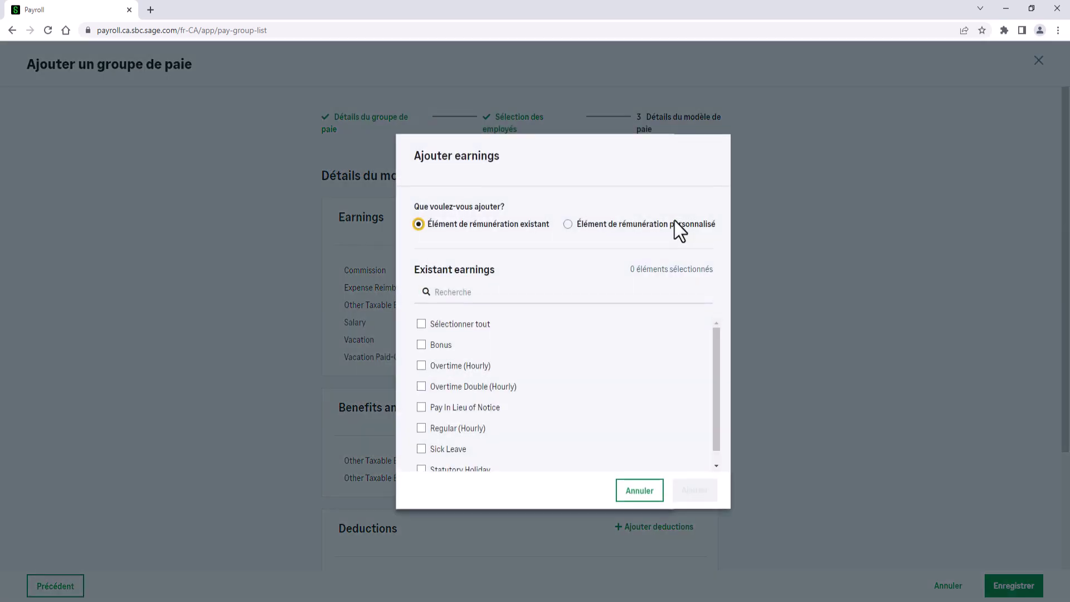
scroll(532, 403, "down", 1)
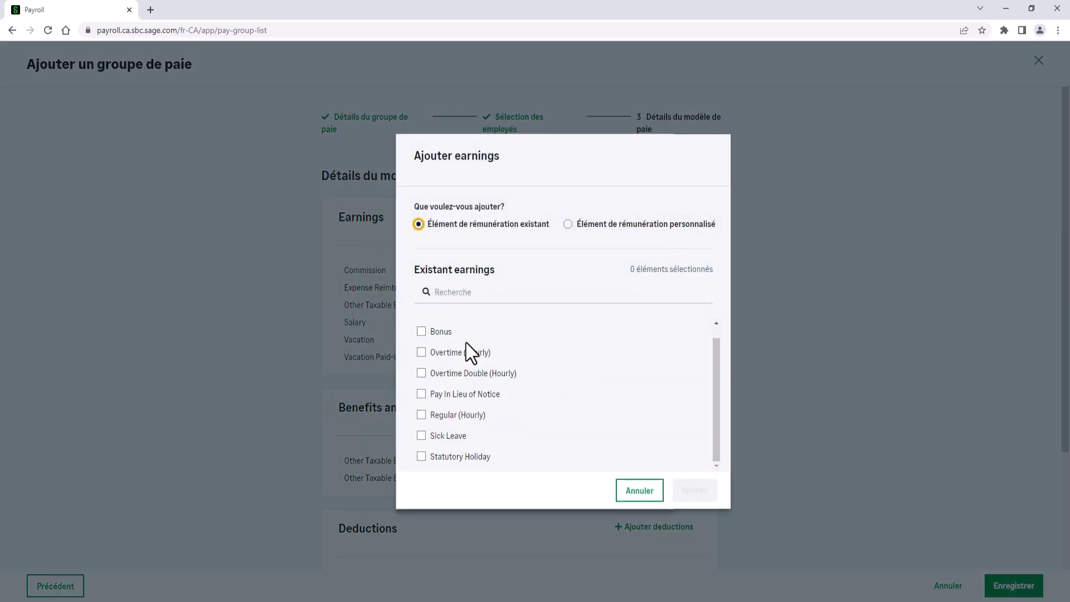
left_click(451, 332)
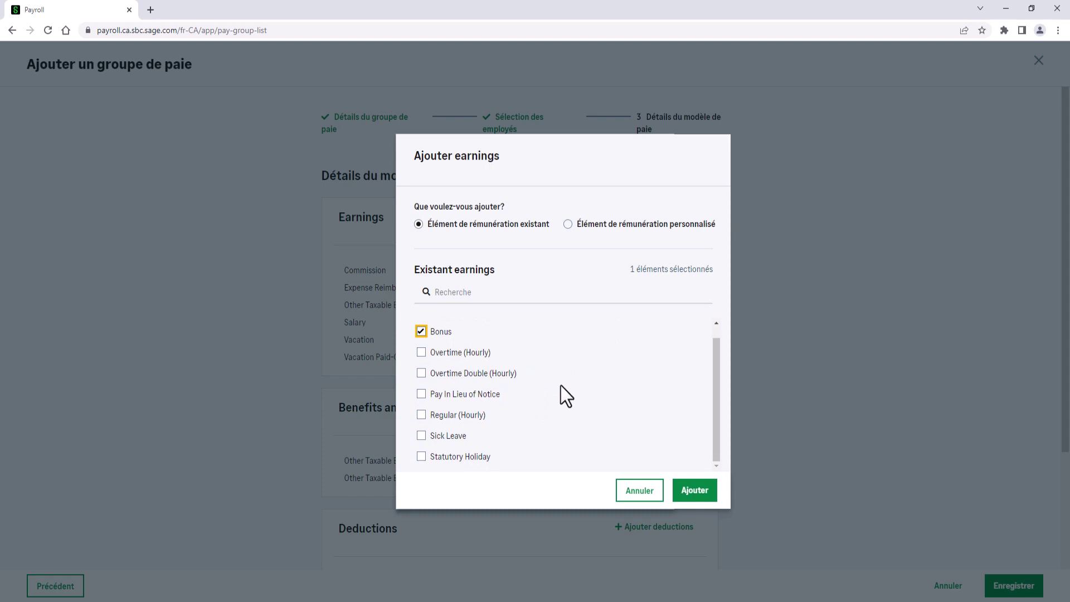
left_click(707, 500)
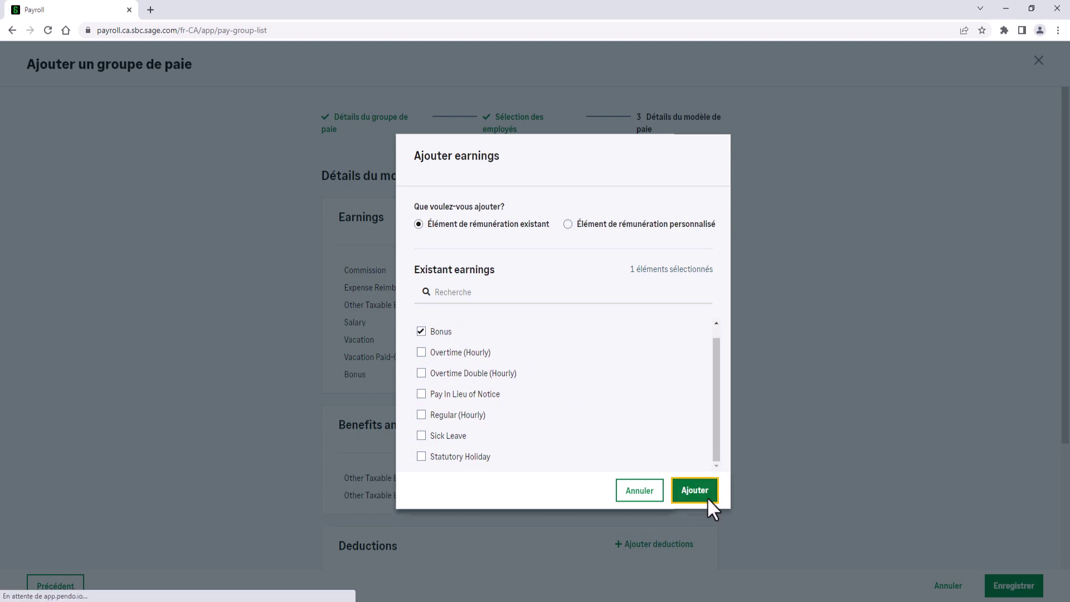
Save the Administrateurs pay group and display its details from the pay group list
scroll(909, 496, "down", 4)
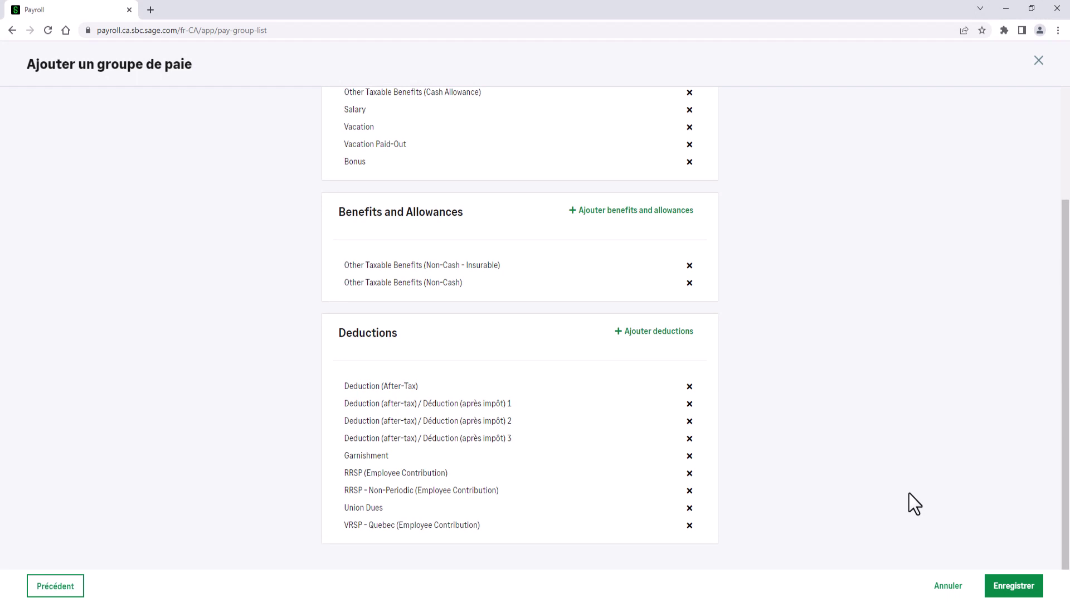
left_click(1010, 594)
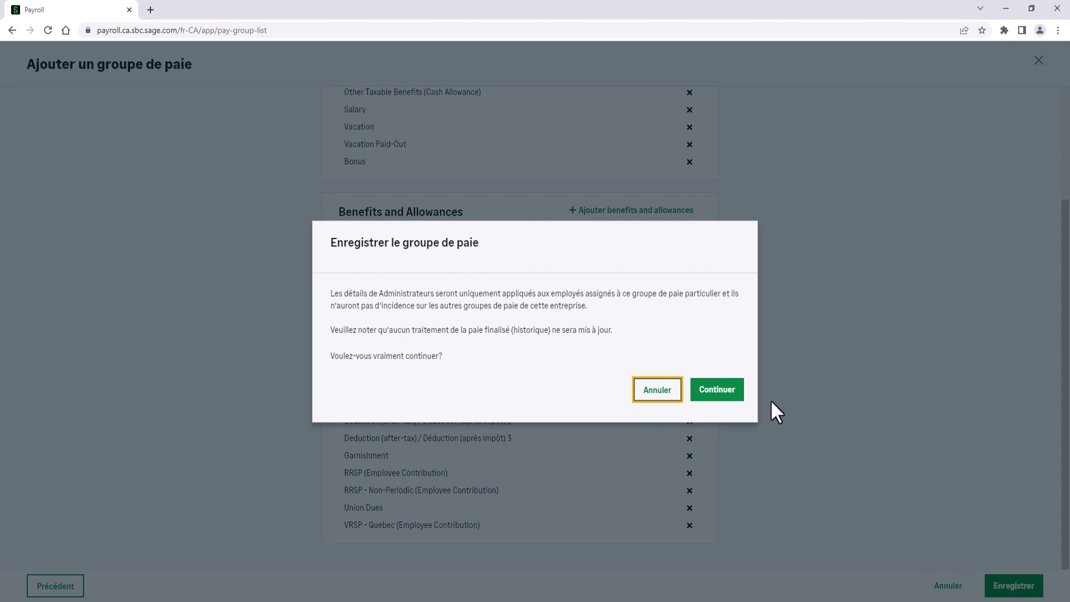
left_click(715, 395)
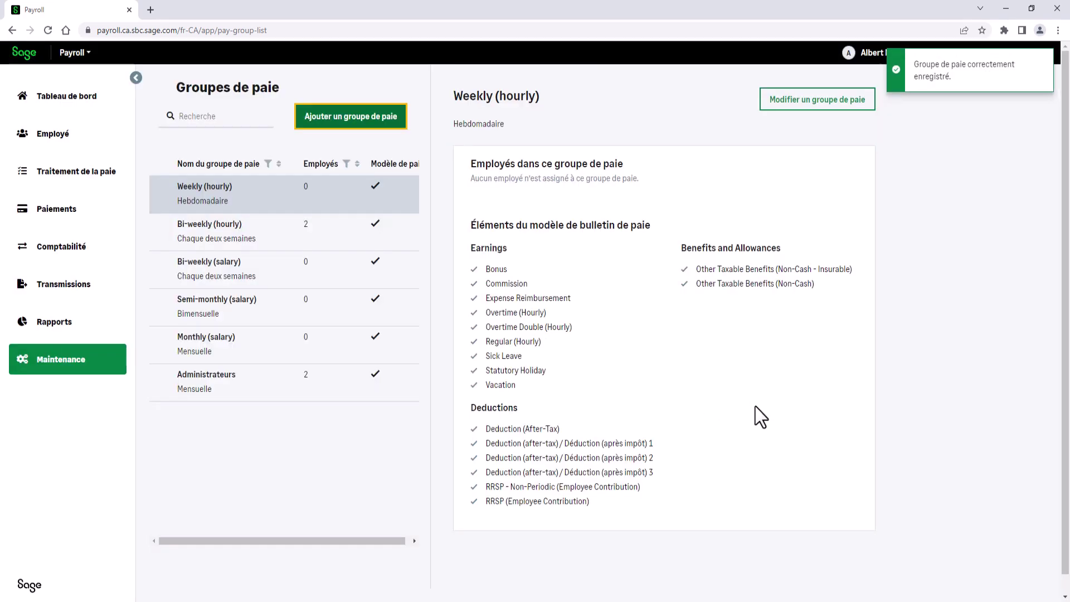
left_click(375, 397)
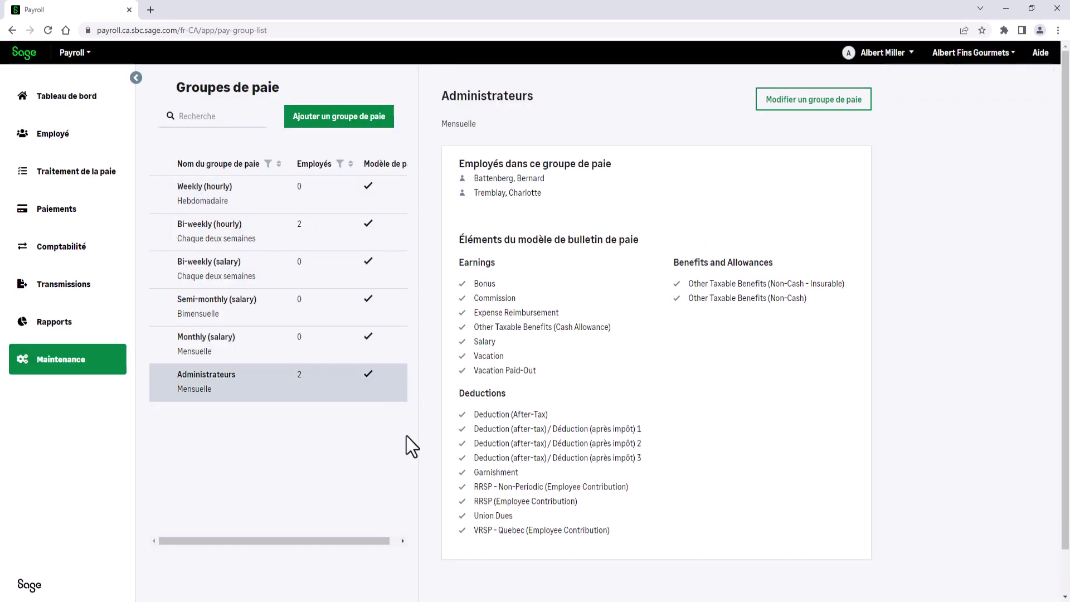